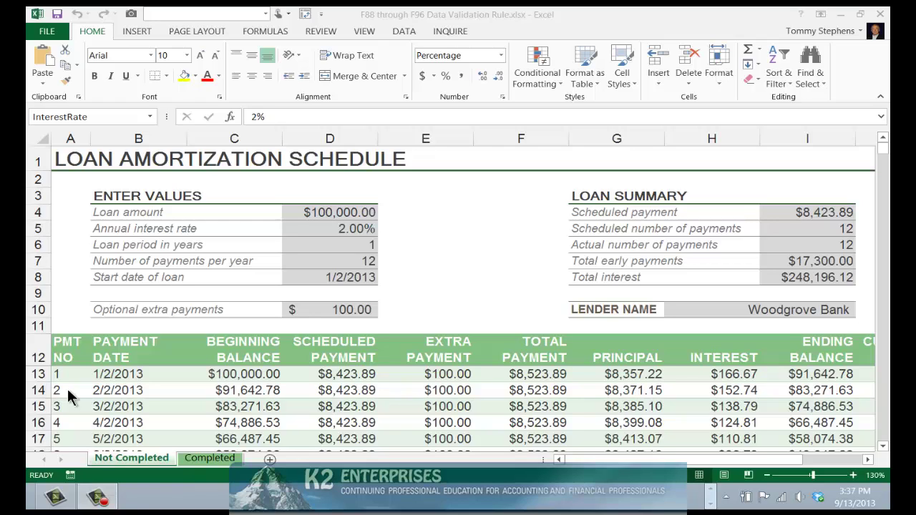
Step: Open the Data Validation rules for the loan amount cell D4
left_click(372, 212)
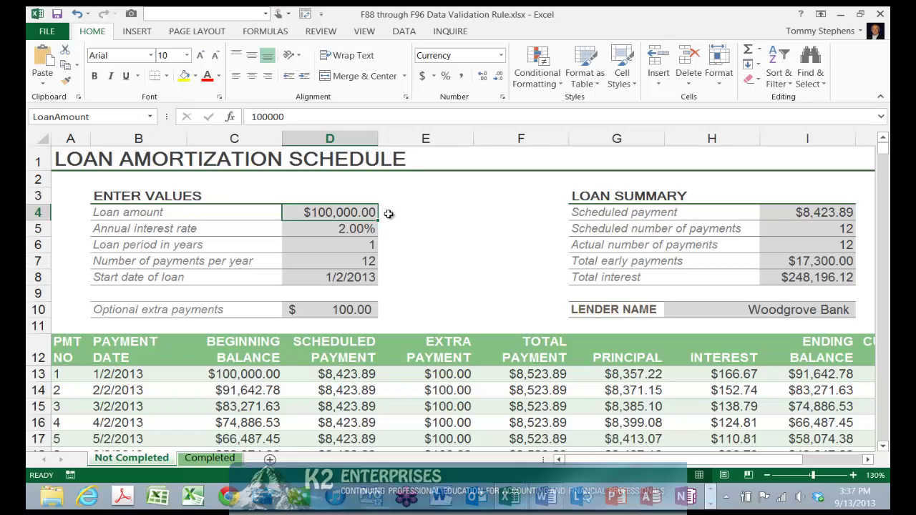
left_click(357, 215)
left_click(401, 34)
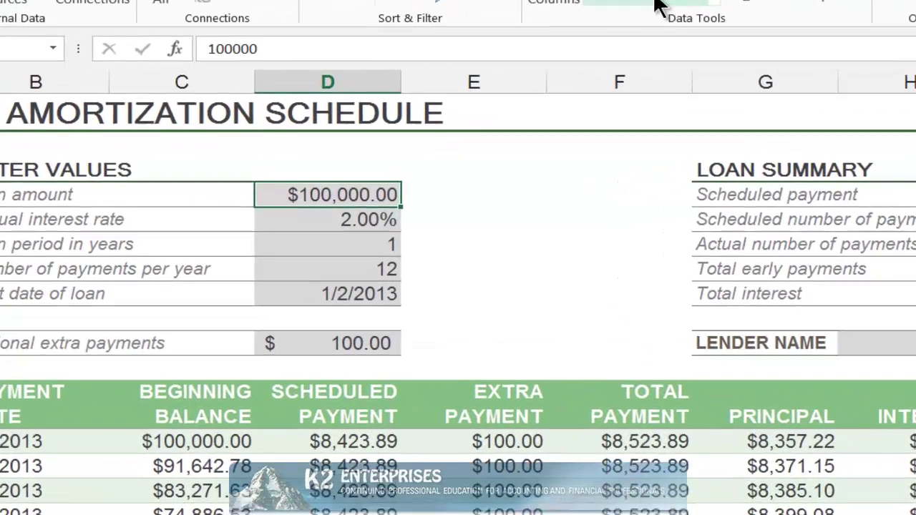
left_click(578, 53)
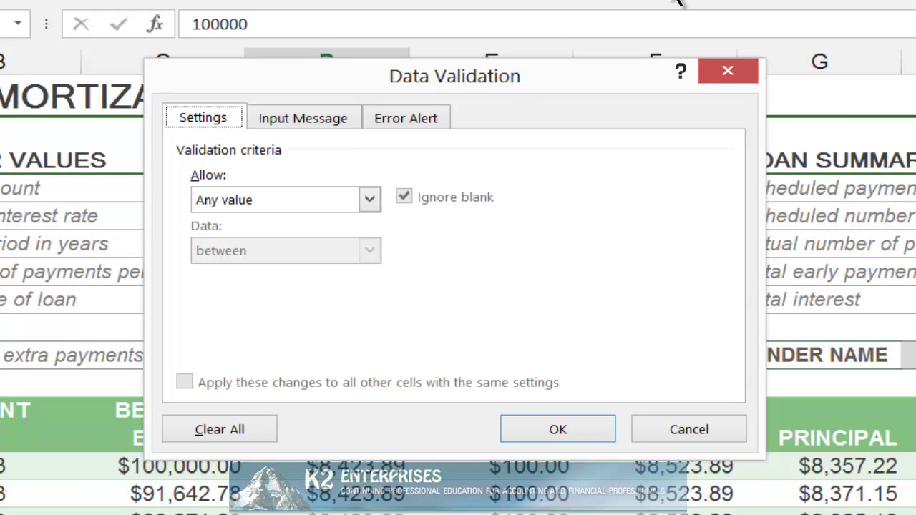
Step: Allow only whole numbers between 100000 and 500000 for the loan amount
left_click(369, 200)
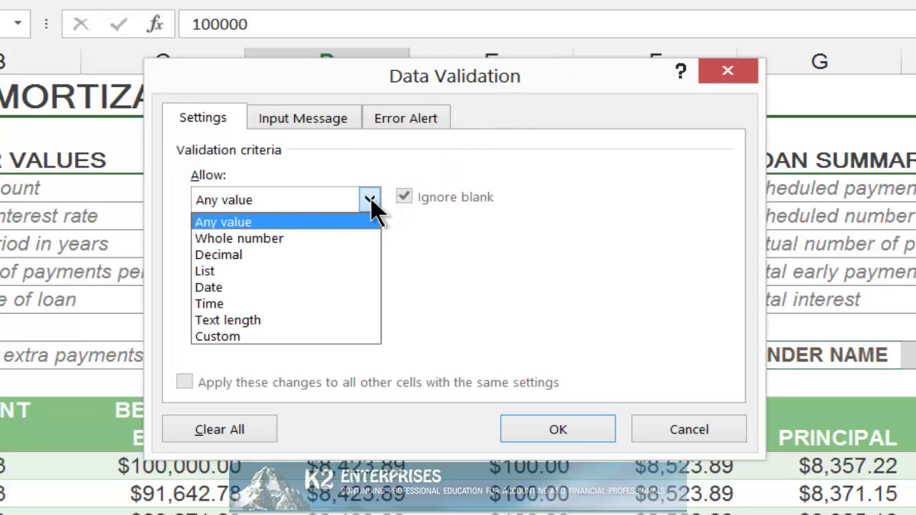
left_click(273, 243)
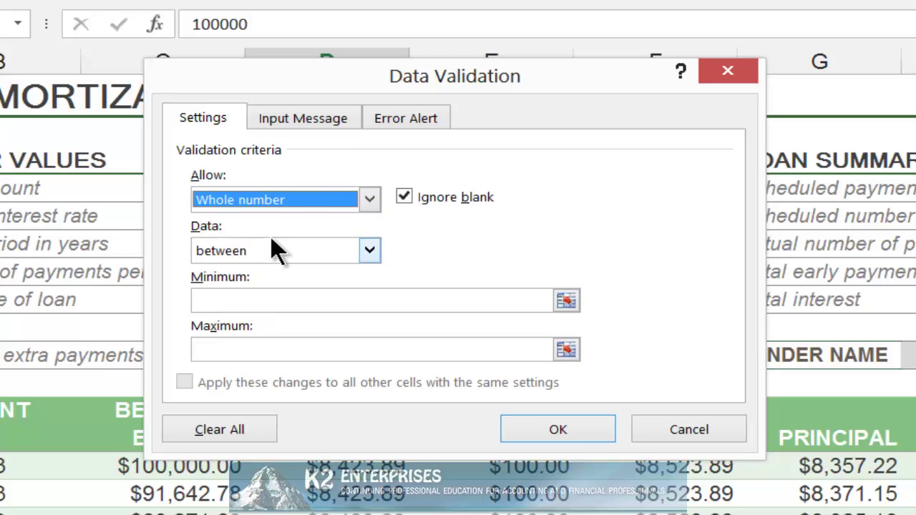
left_click(369, 250)
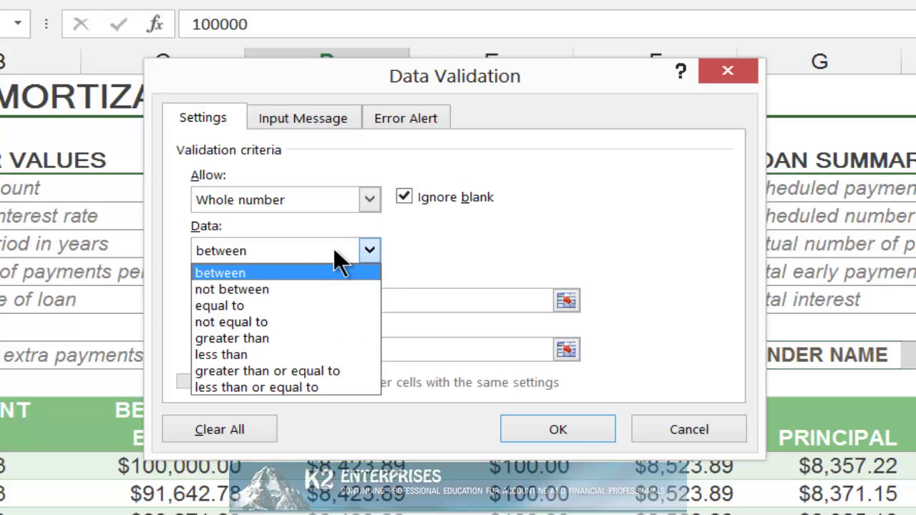
left_click(241, 269)
left_click(246, 301)
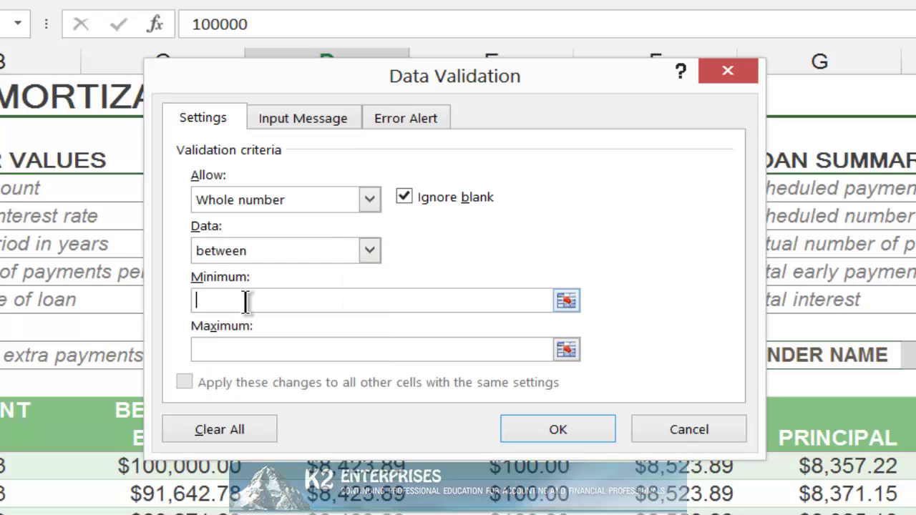
type("100000")
key("Tab")
type("500000")
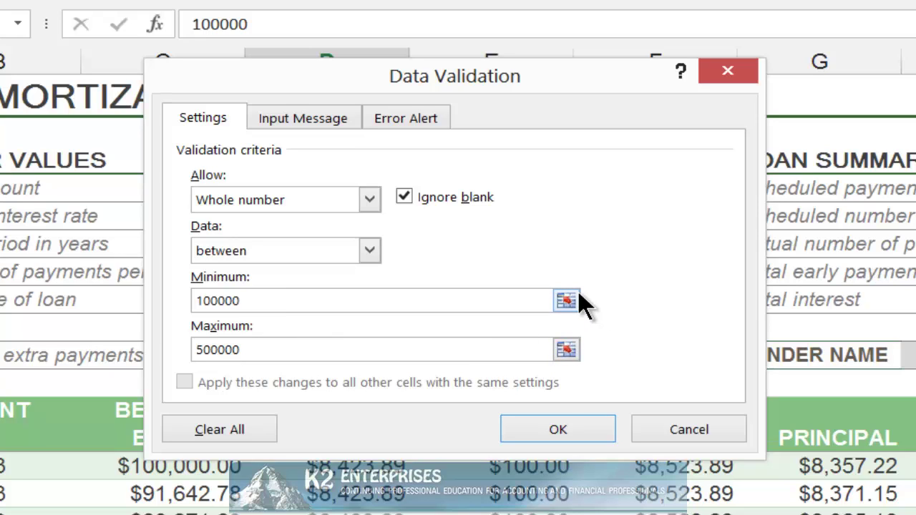
Step: Add the input message 'Please Enter Loan Amount' explaining the $100,000–$500,000 bank policy
left_click(321, 120)
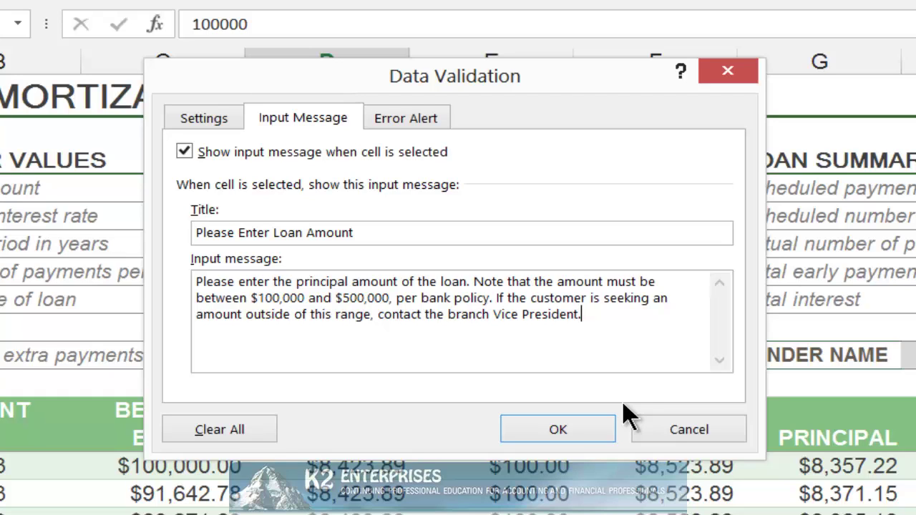
left_click(426, 120)
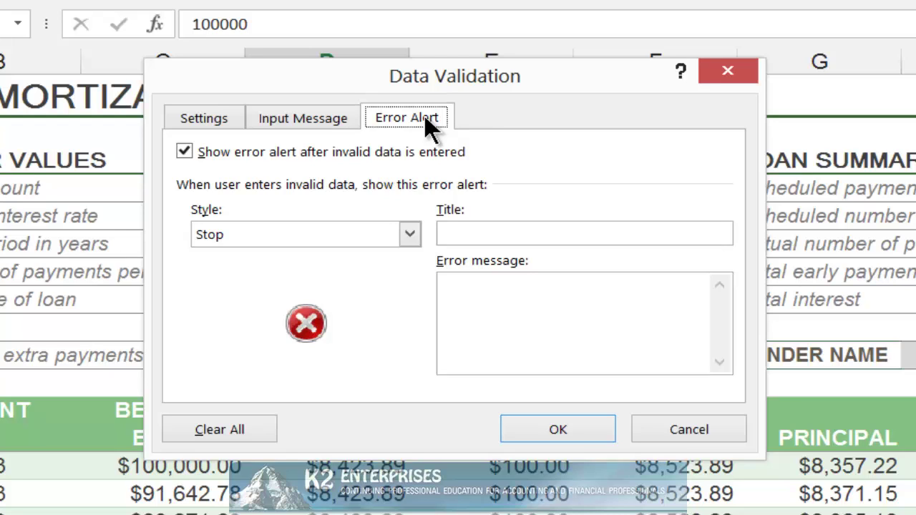
Step: Compare the Warning and Information alert styles, then keep Stop for the loan amount error alert
left_click(409, 234)
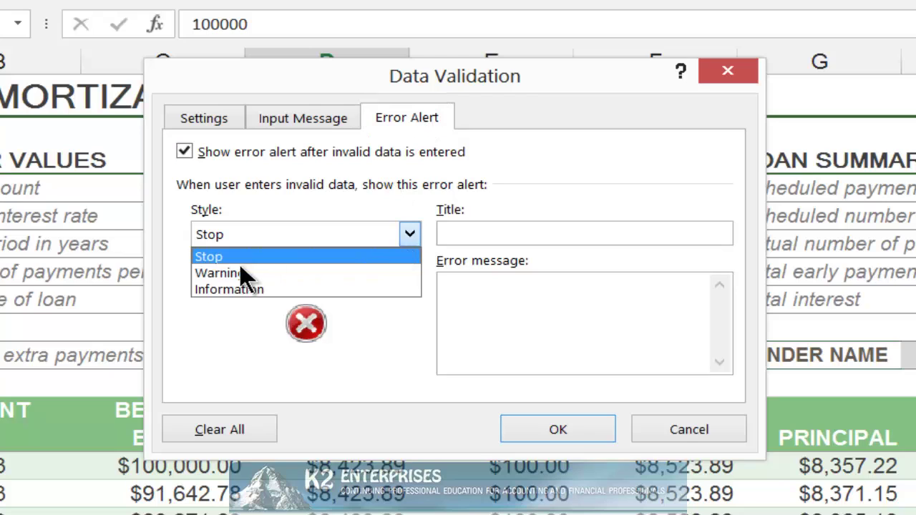
left_click(222, 273)
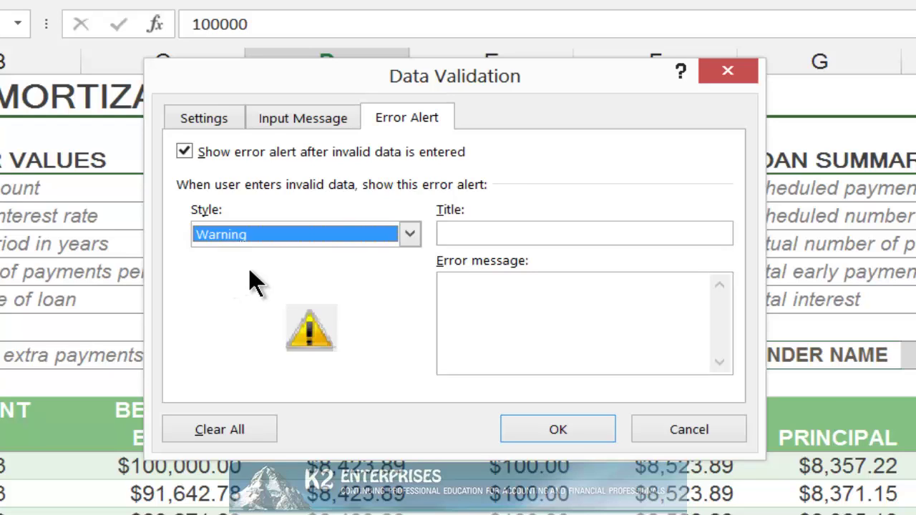
left_click(411, 235)
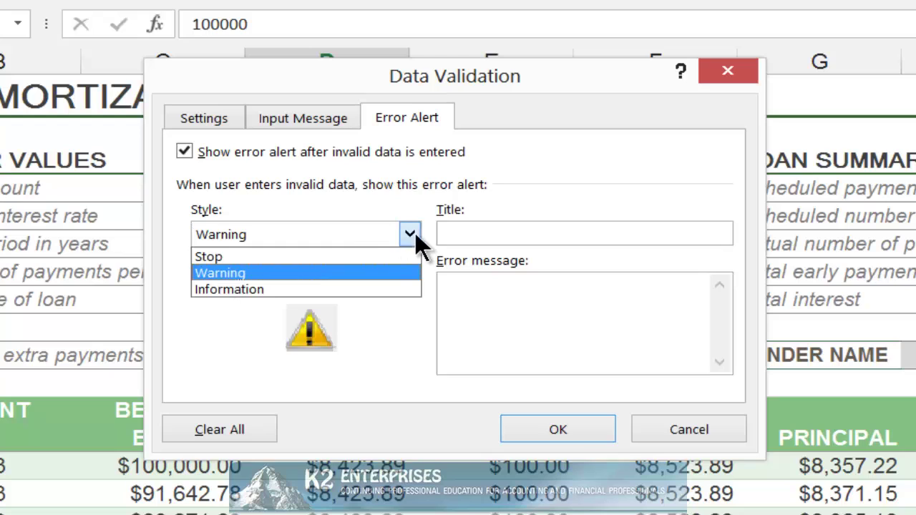
left_click(235, 289)
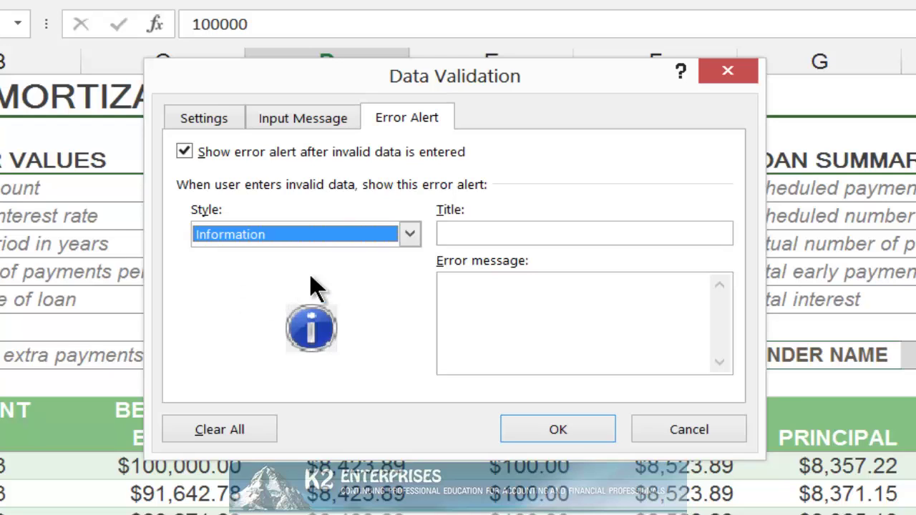
left_click(411, 234)
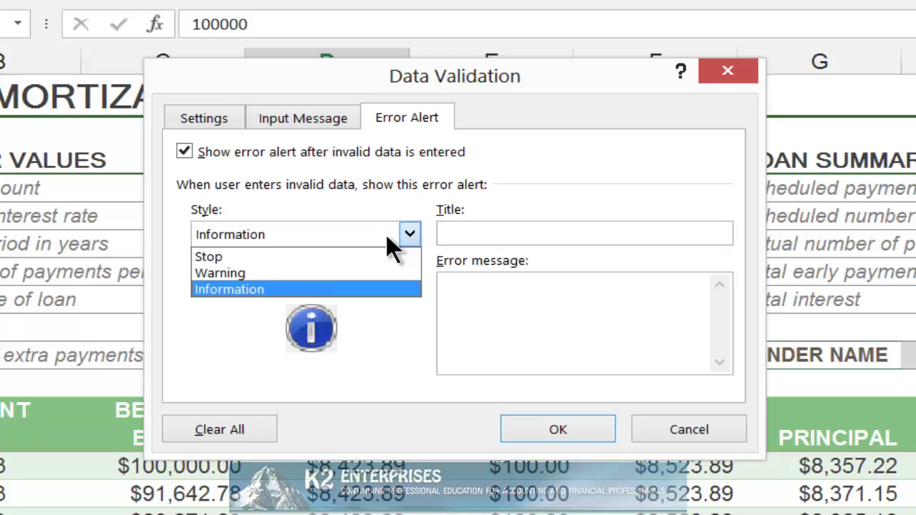
left_click(234, 256)
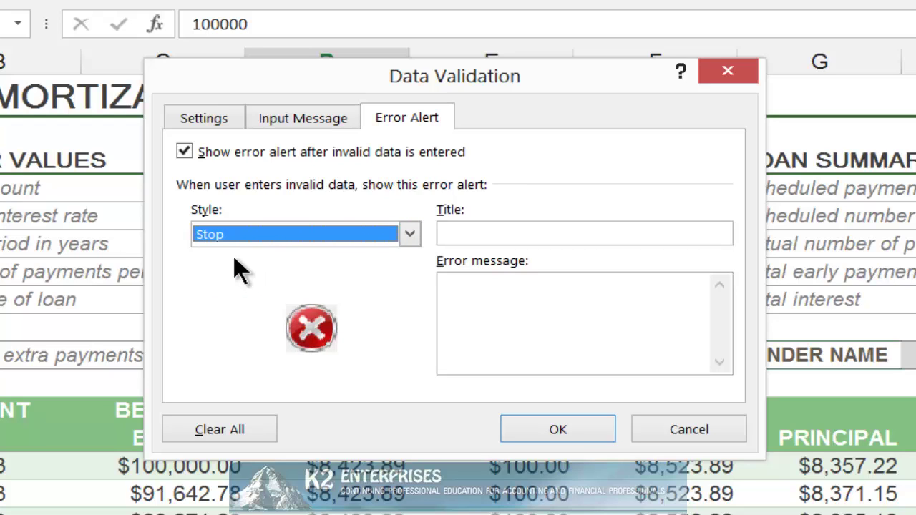
left_click(455, 236)
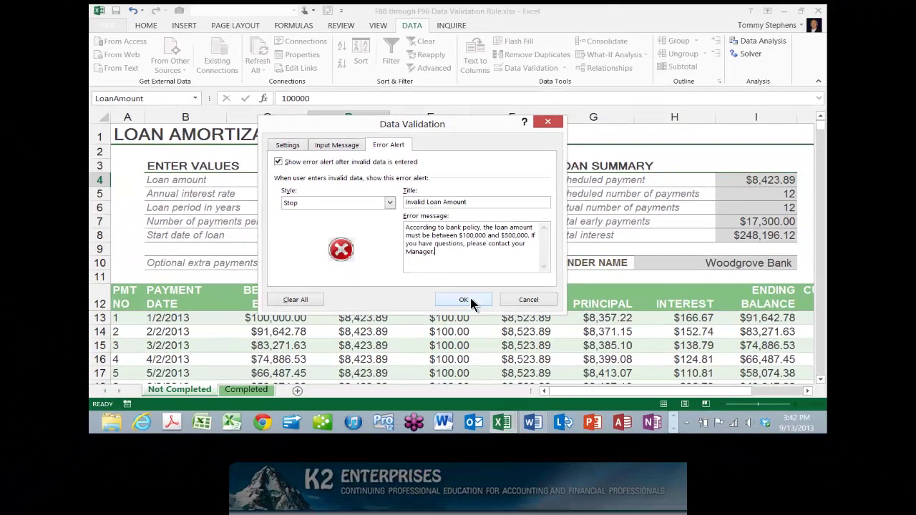
left_click(539, 403)
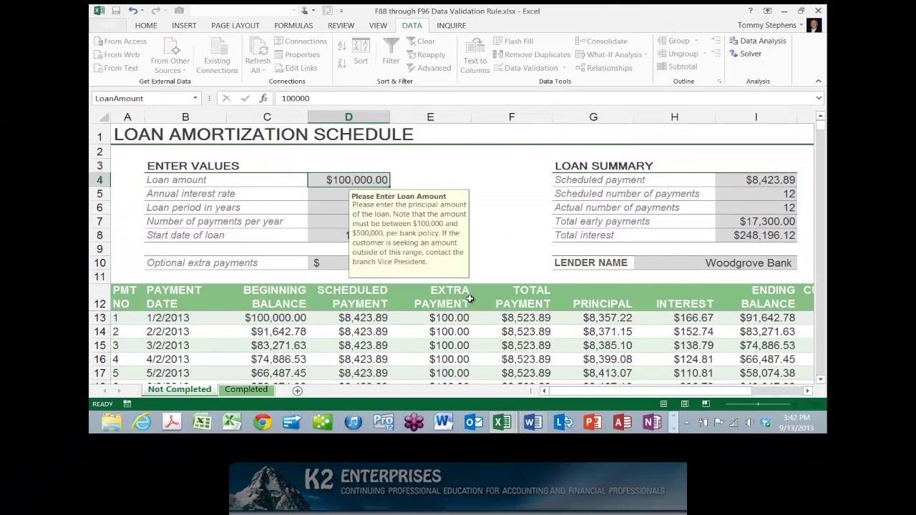
left_click(489, 242)
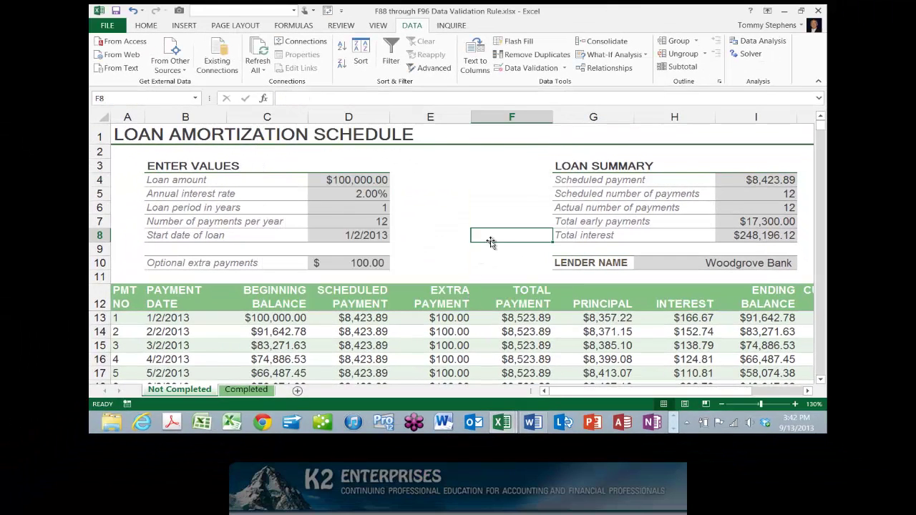
left_click(385, 179)
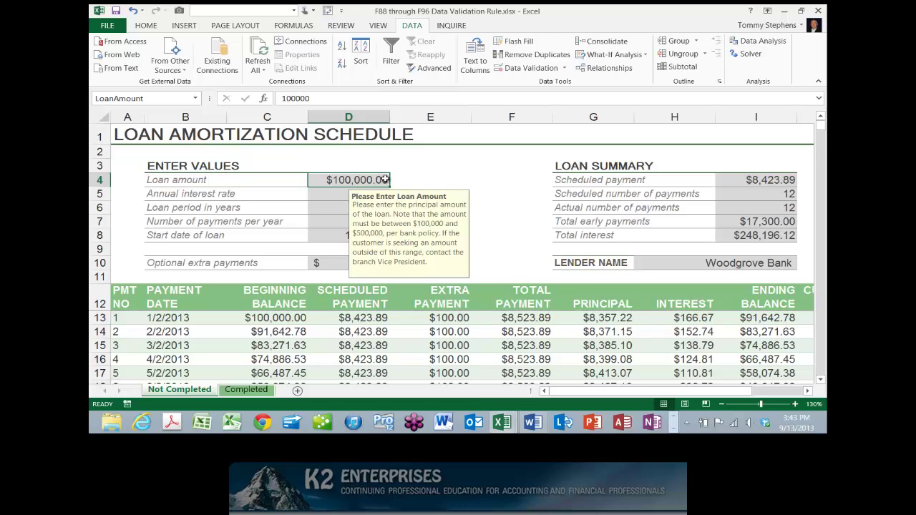
type("200000")
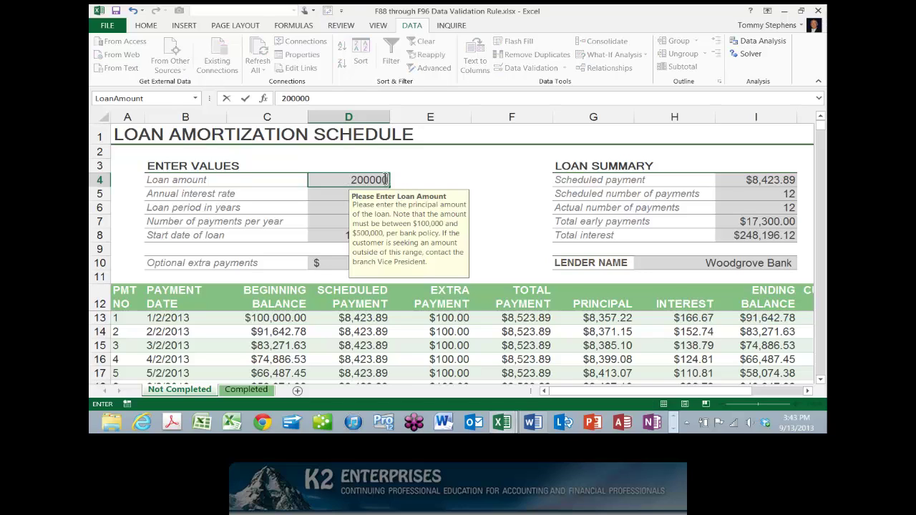
key("Return")
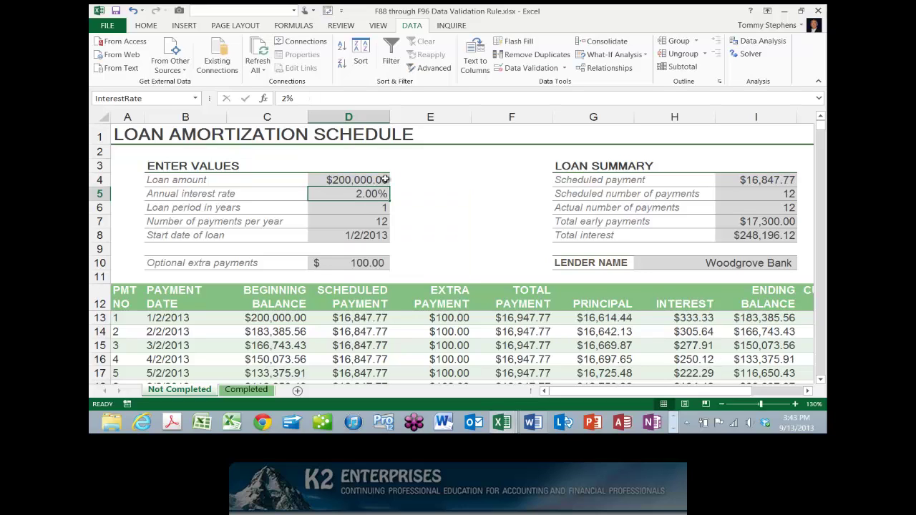
left_click(385, 179)
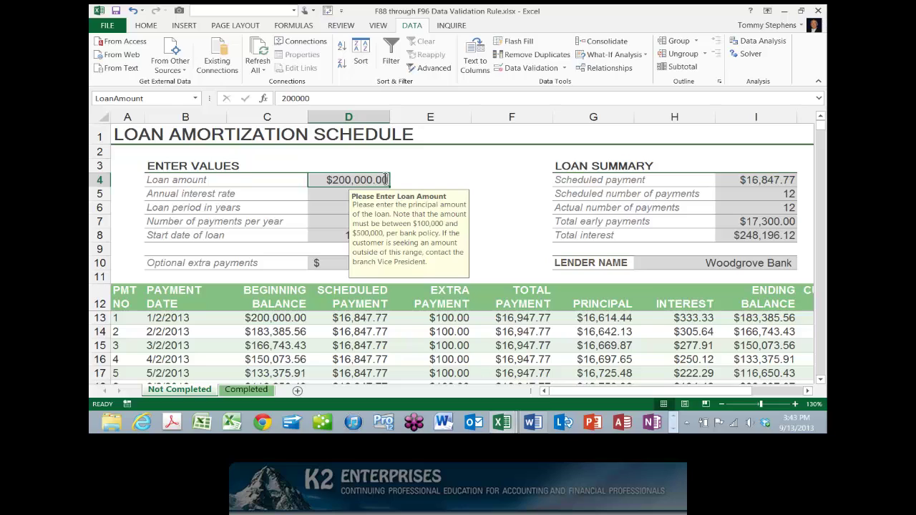
type("50000")
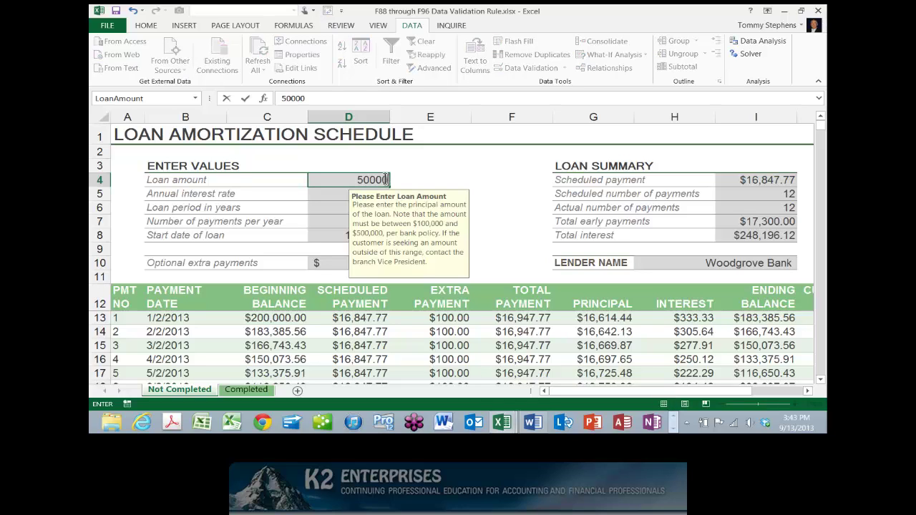
key("Return")
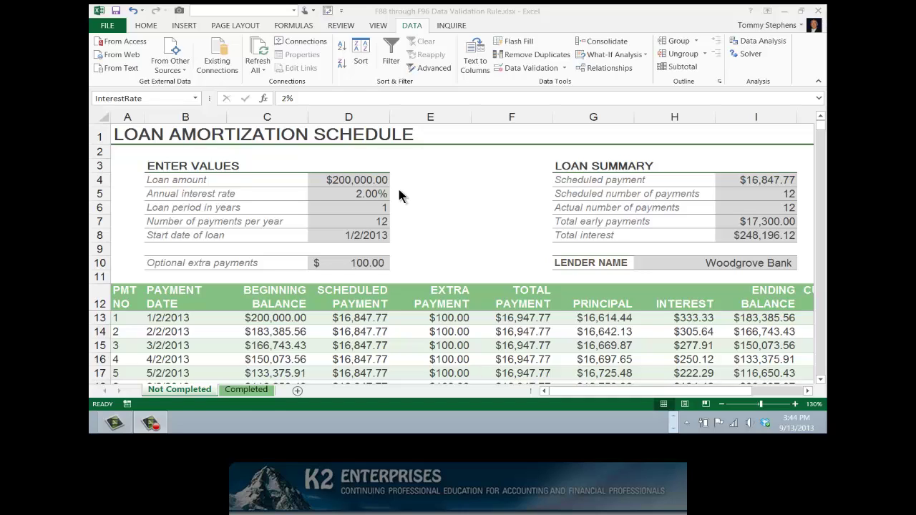
Step: Give interest rate cell D5 a Decimal rule with minimum .02 and maximum .06
left_click(382, 193)
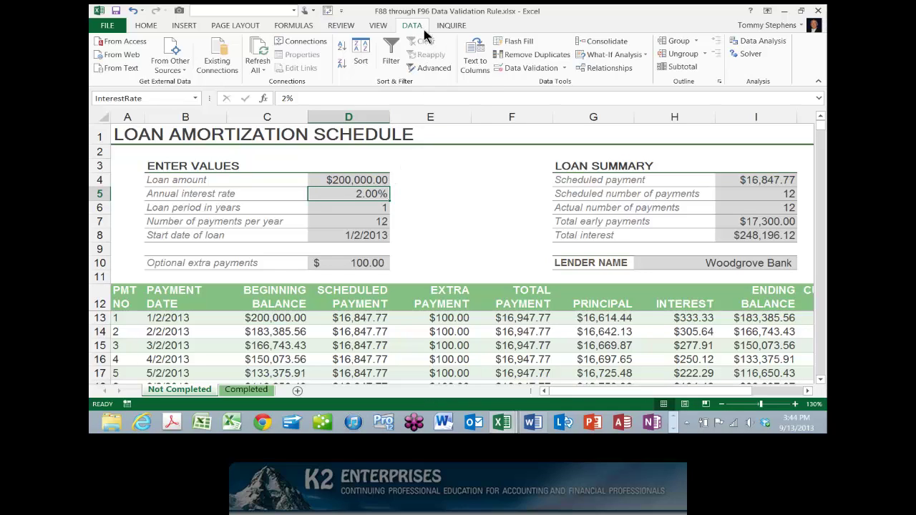
left_click(548, 69)
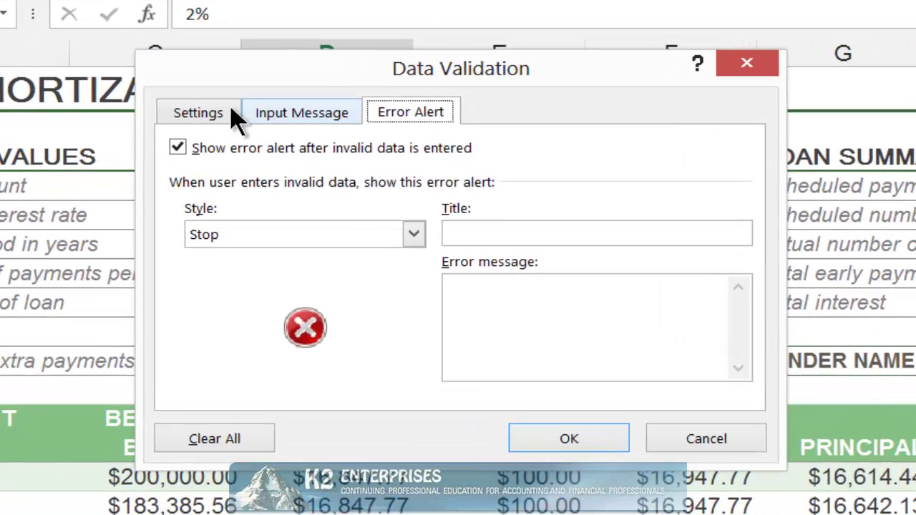
left_click(218, 117)
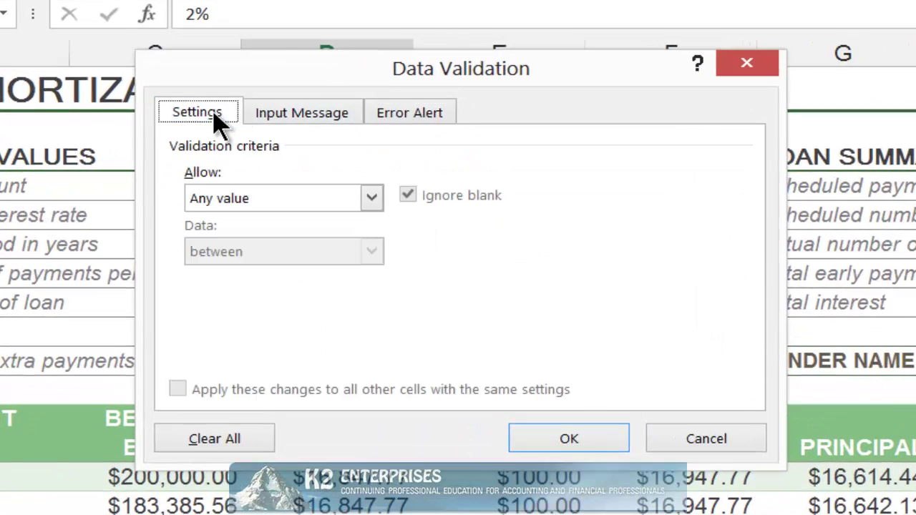
left_click(371, 199)
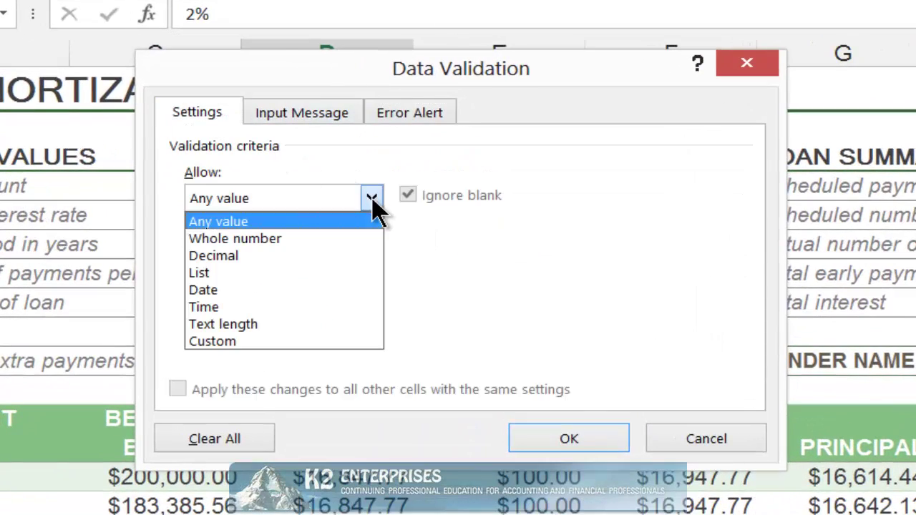
left_click(244, 258)
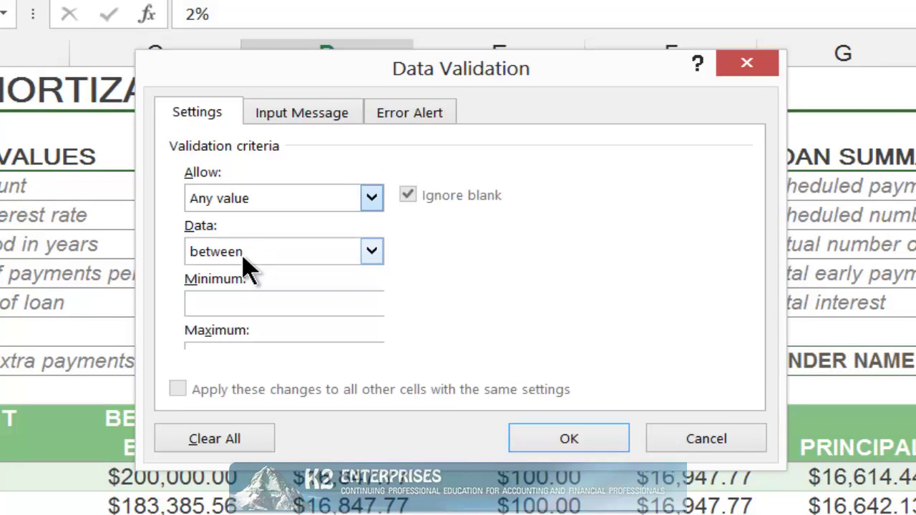
left_click(257, 299)
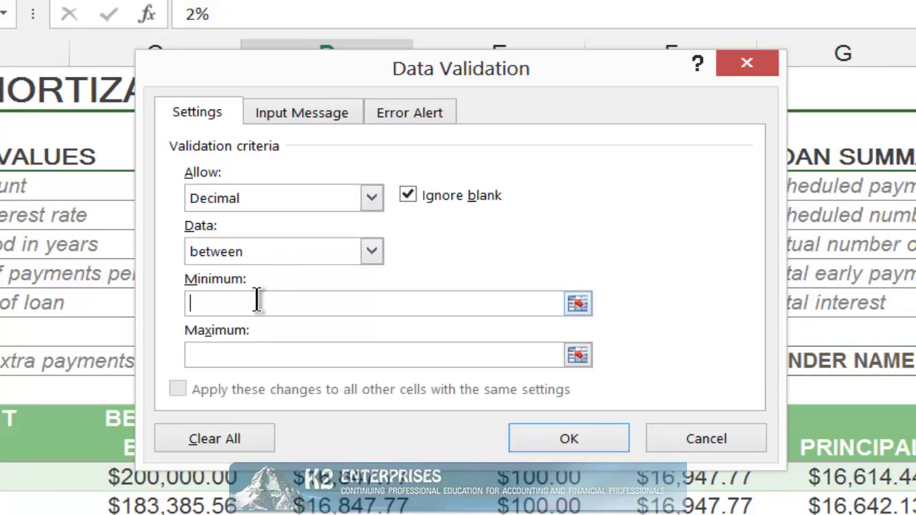
type(".02")
key("Tab")
type("0")
key("BackSpace")
type(".06")
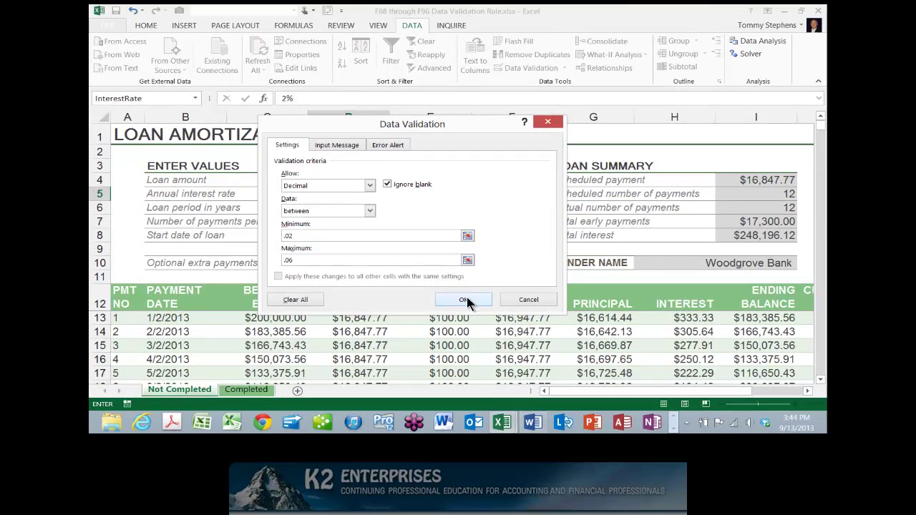
Step: Apply the .02 to .06 decimal limit to the annual interest rate
left_click(466, 300)
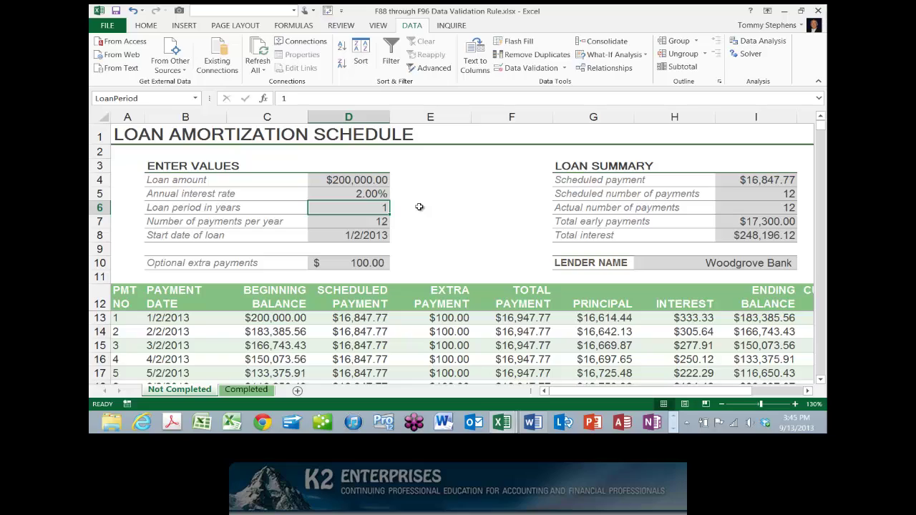
Step: Limit the loan period to a dropdown list of 10, 15, 20, 25 and 30
left_click(552, 70)
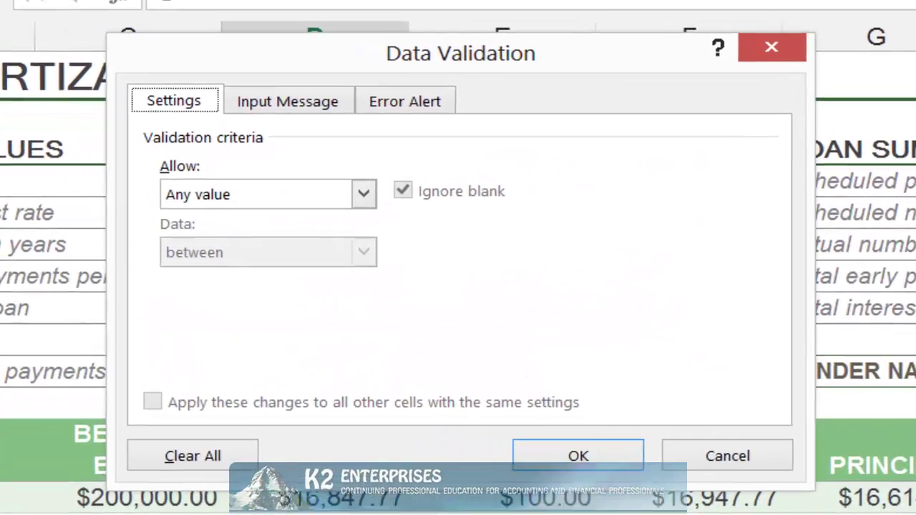
left_click(365, 195)
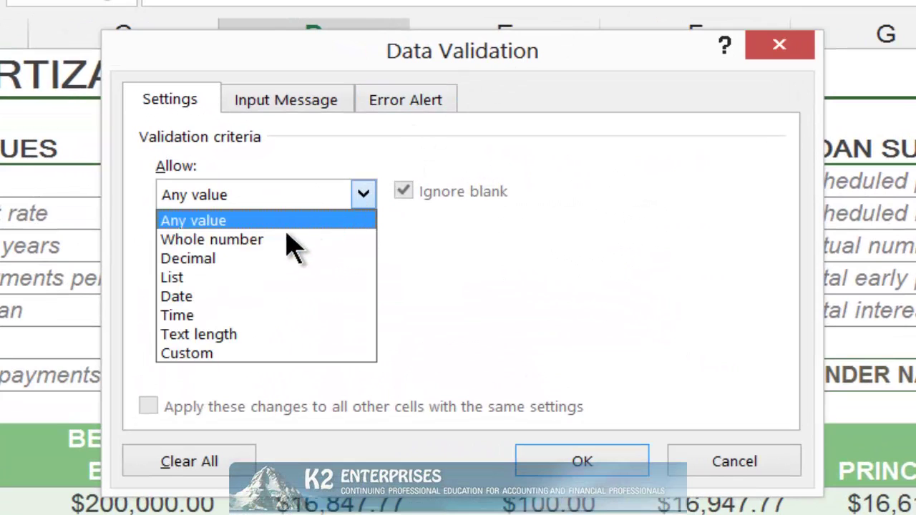
left_click(212, 277)
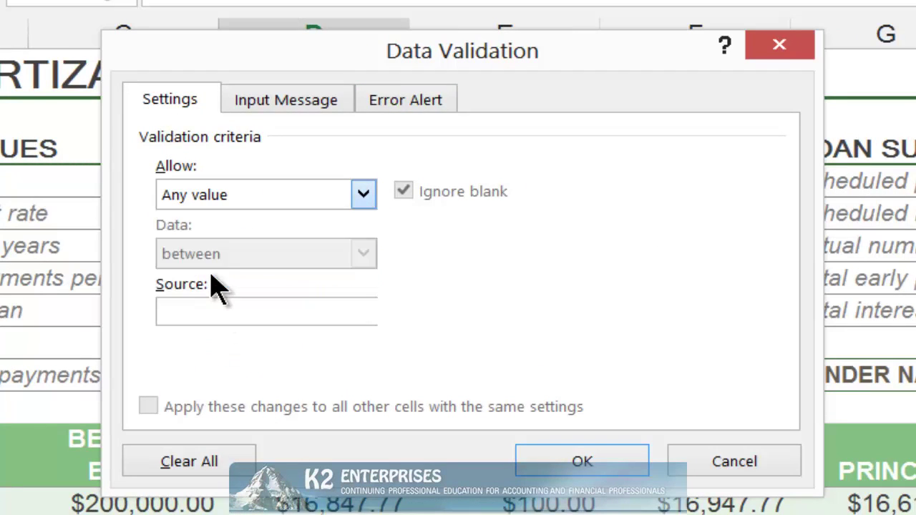
left_click(193, 308)
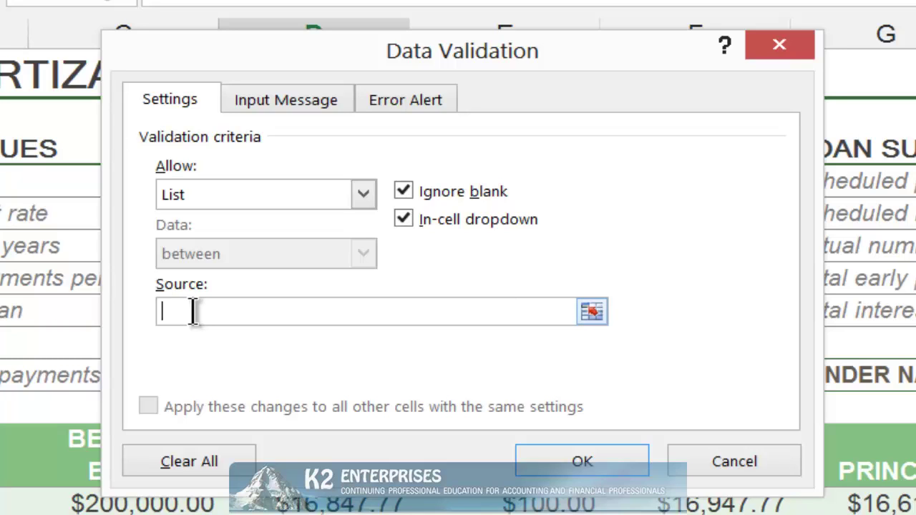
type("10,15,2")
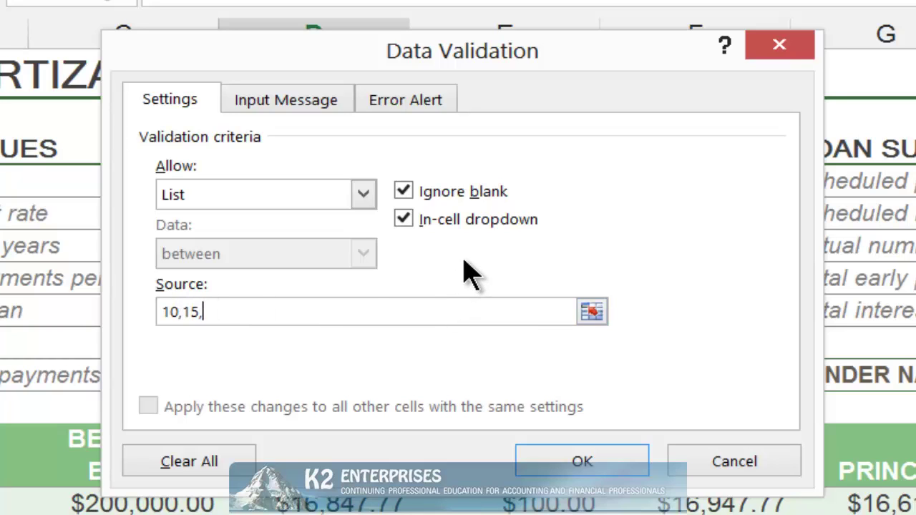
type("0,25,30")
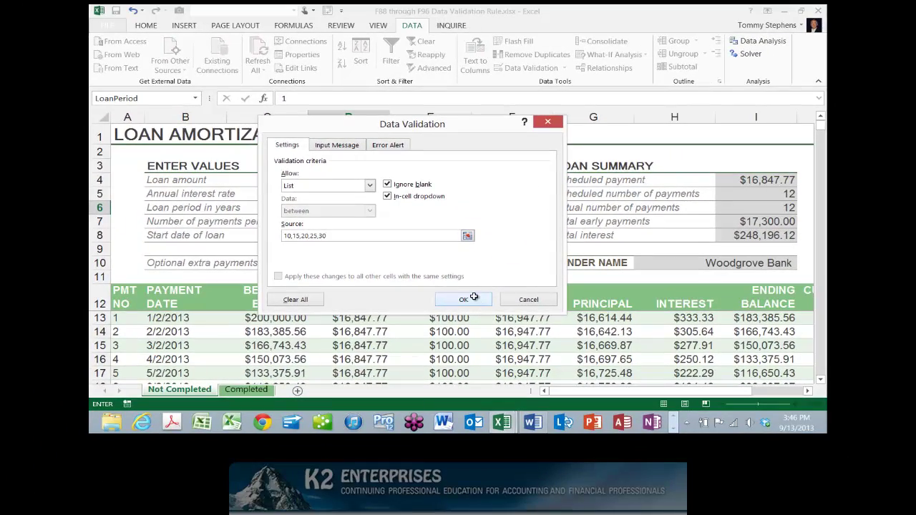
left_click(472, 299)
left_click(480, 207)
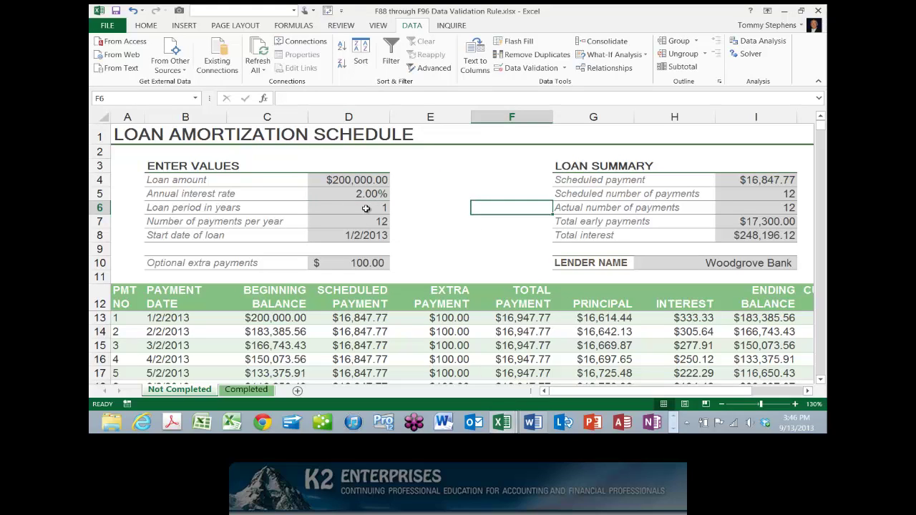
Step: Pick 20 years from the loan period dropdown, giving 240 payments of $1,011.77
left_click(366, 208)
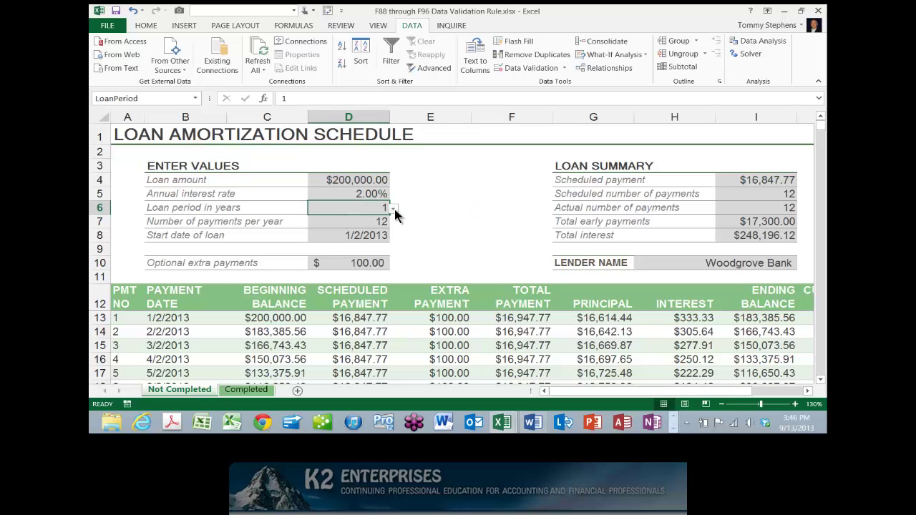
left_click(392, 209)
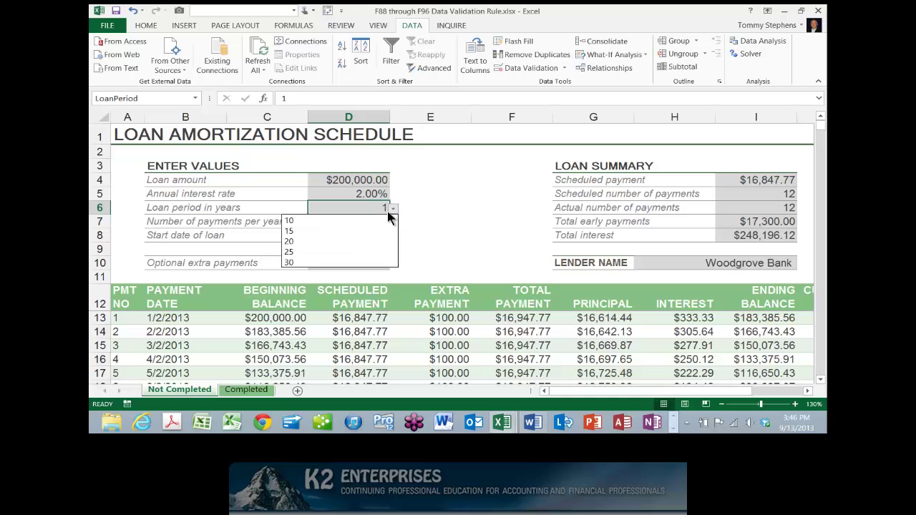
left_click(292, 242)
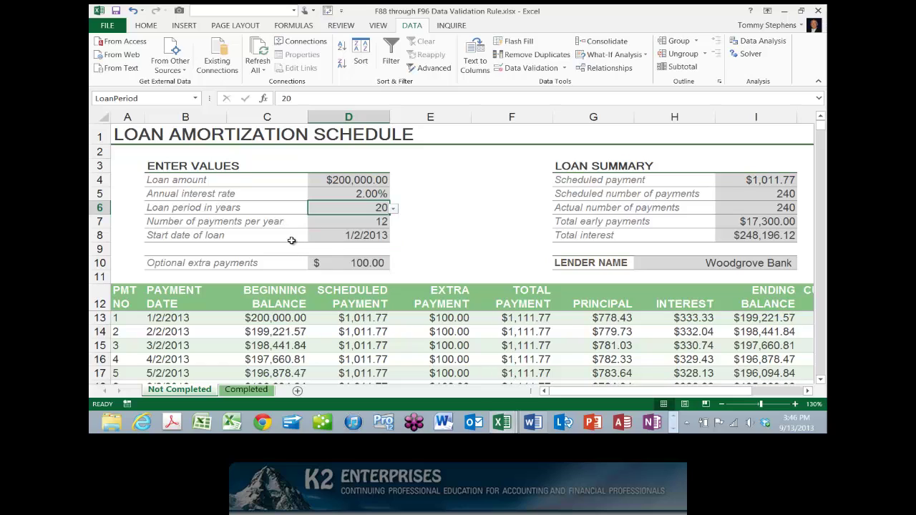